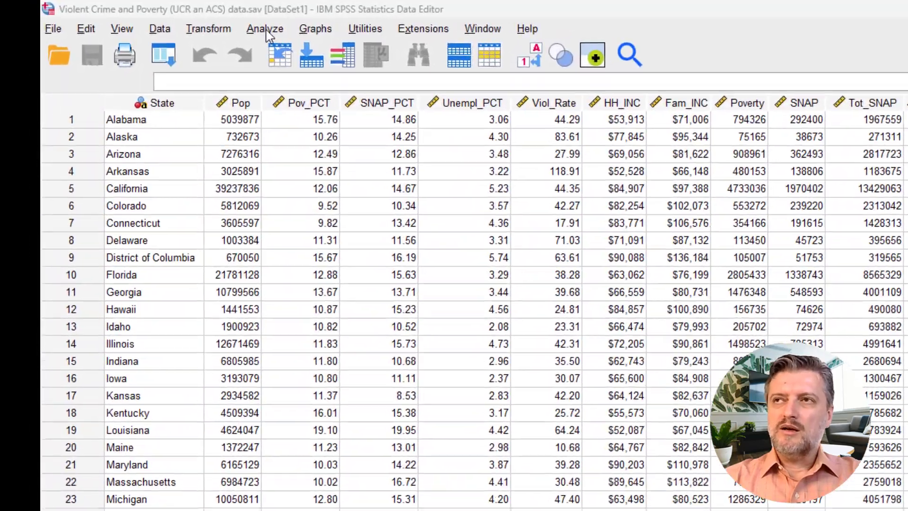
Set up a linear regression with Pov_PCT as the independent variable and Viol_Rate as the dependent variable.
click(184, 20)
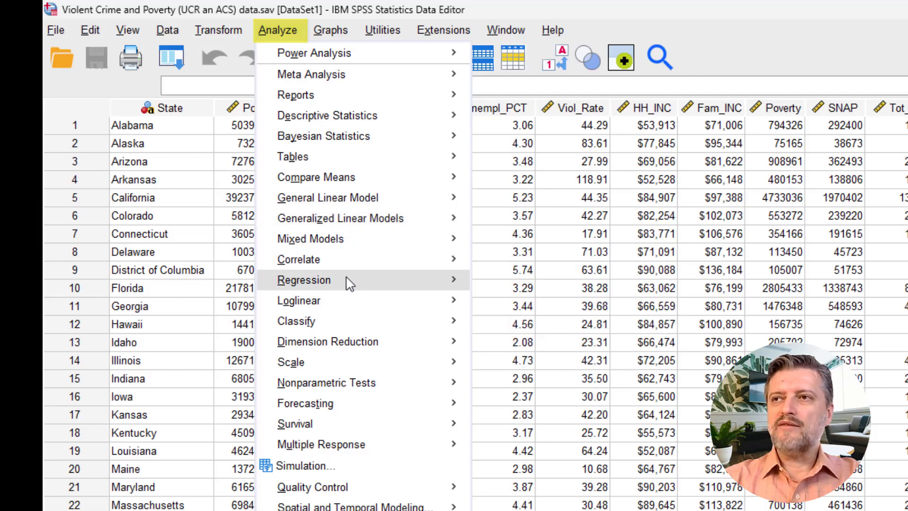
mouse_move(348, 284)
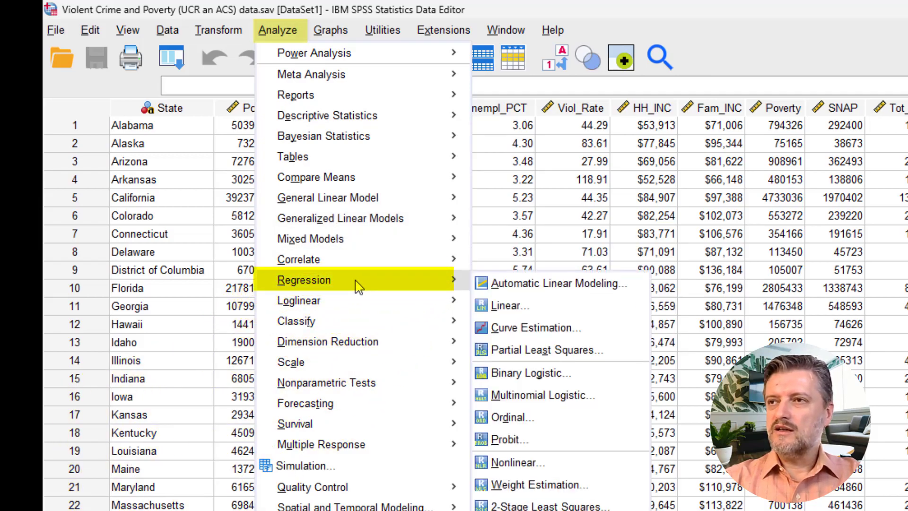
click(536, 314)
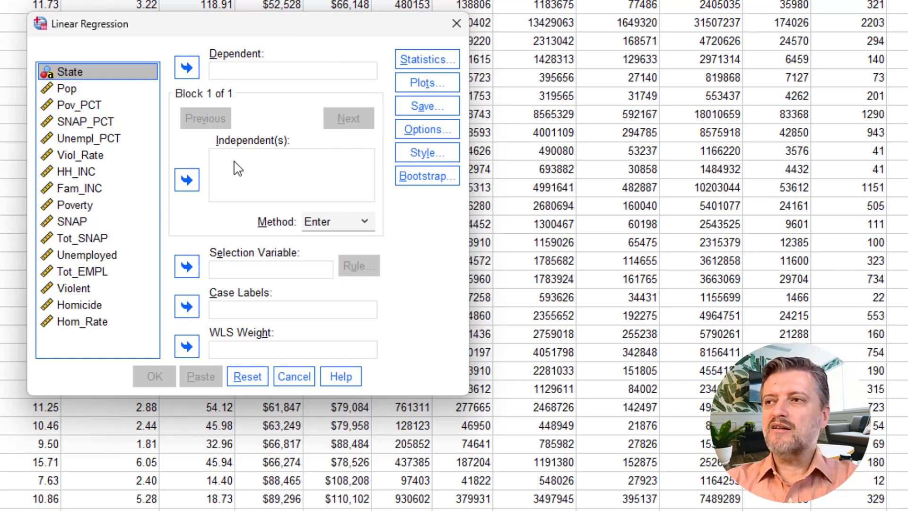
click(90, 109)
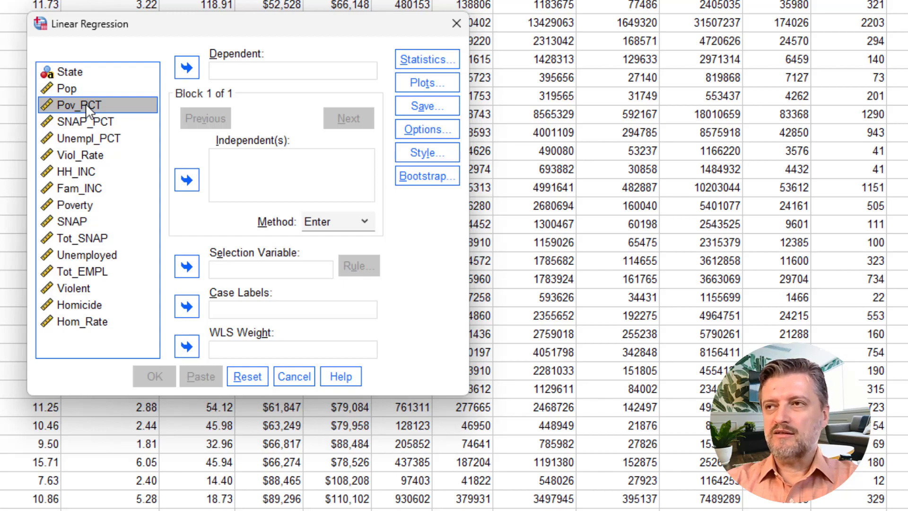
drag(86, 104, 234, 166)
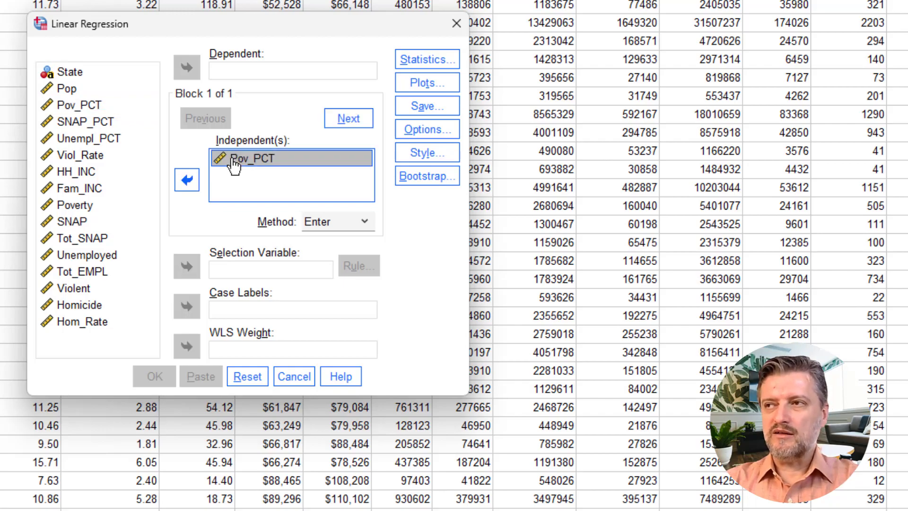
click(93, 156)
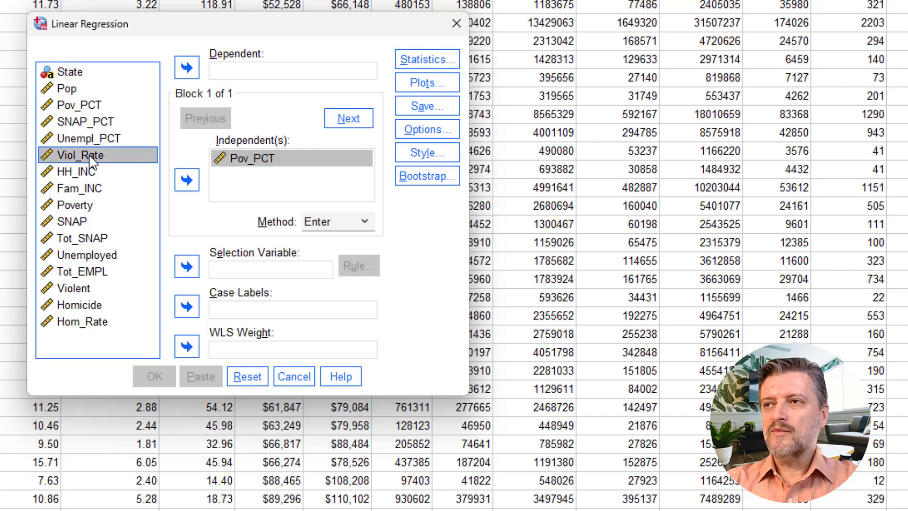
click(192, 74)
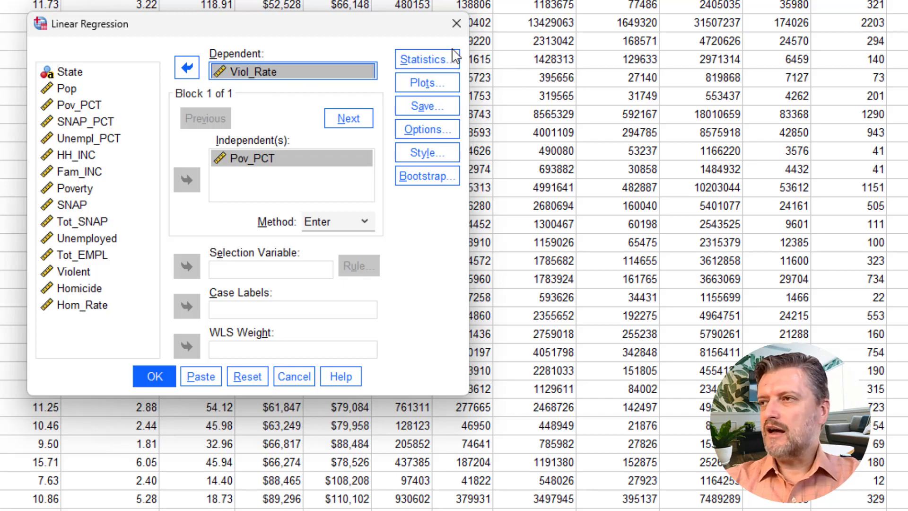
Add descriptives and 95% confidence intervals to the regression statistics and run the linear regression.
click(432, 59)
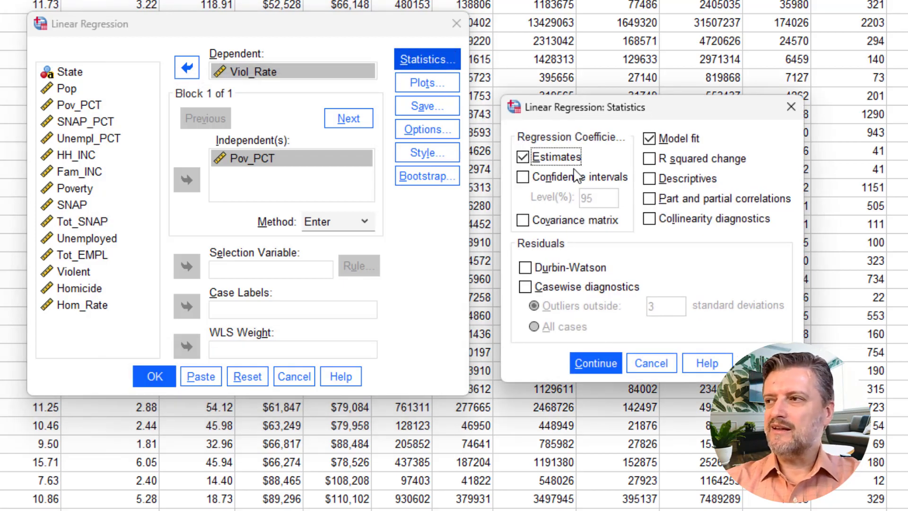
click(655, 187)
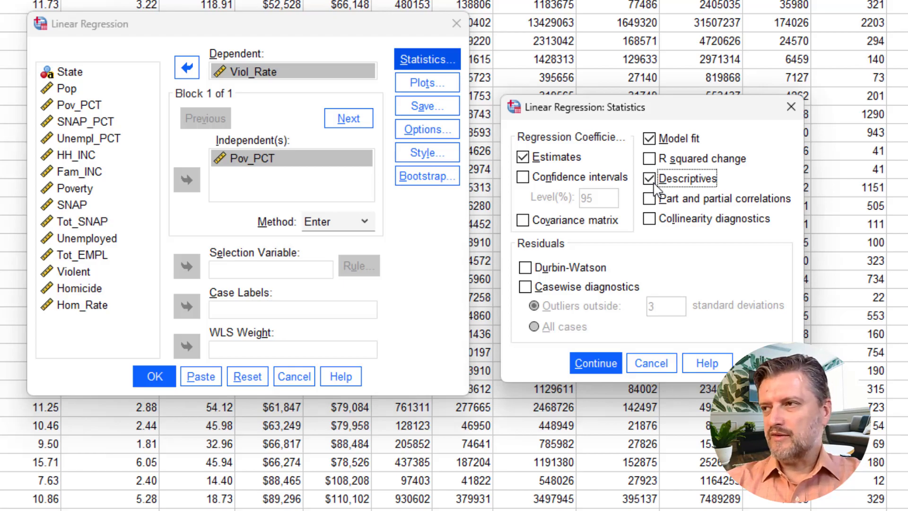
click(536, 182)
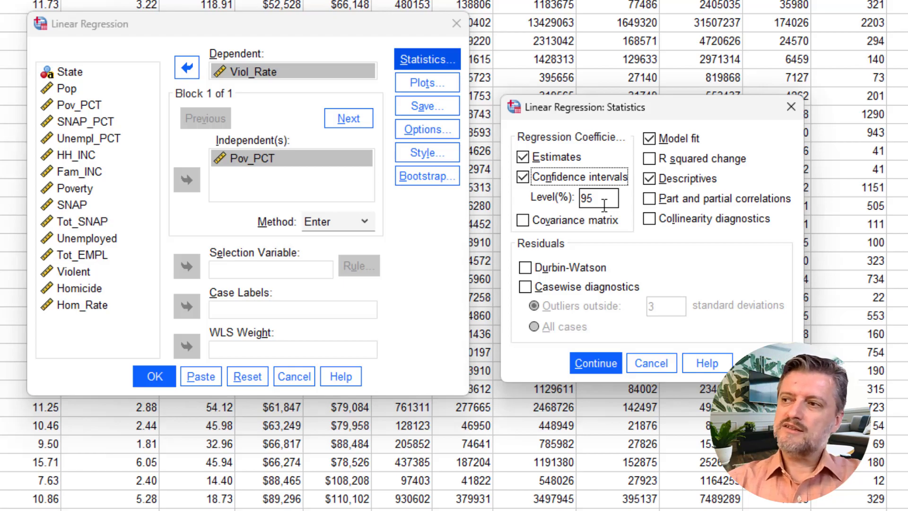
click(595, 362)
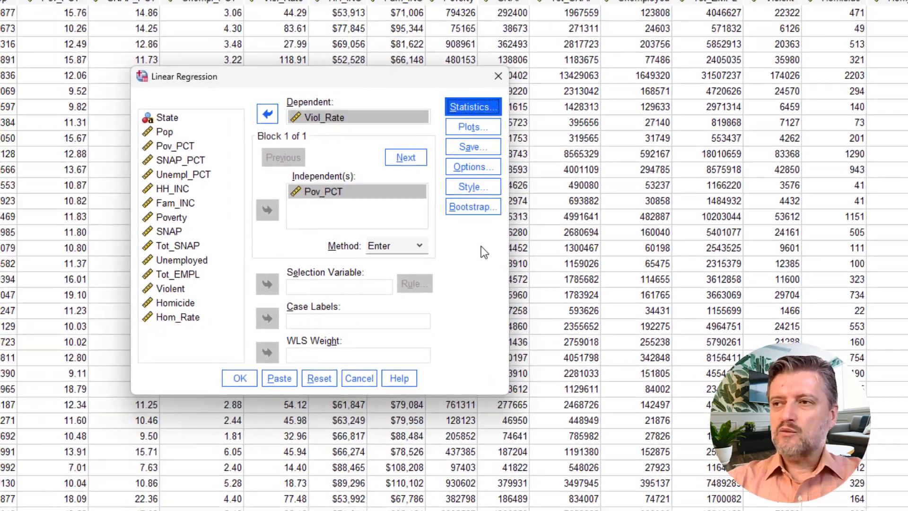
click(240, 379)
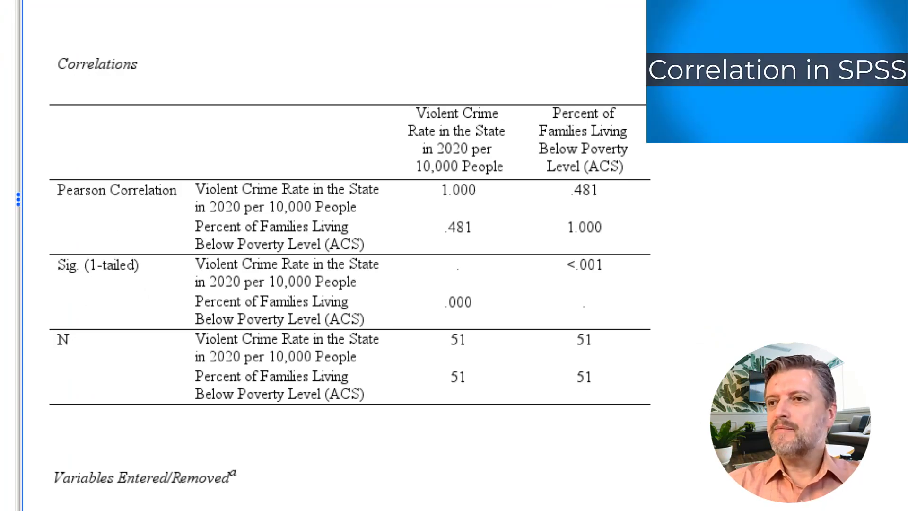
click(263, 247)
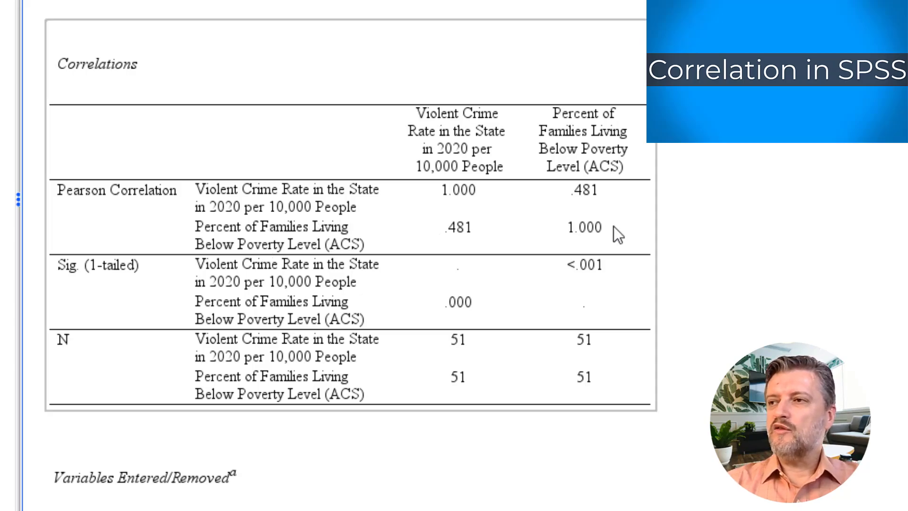
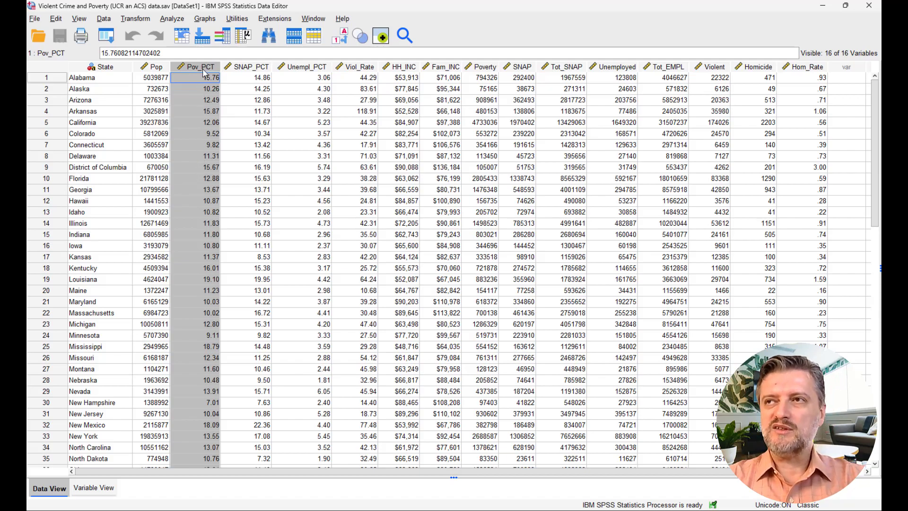
Look through the Pov_PCT values, then start a Frequencies analysis with the Minimum and Maximum statistics enabled.
scroll(198, 273, down, 4)
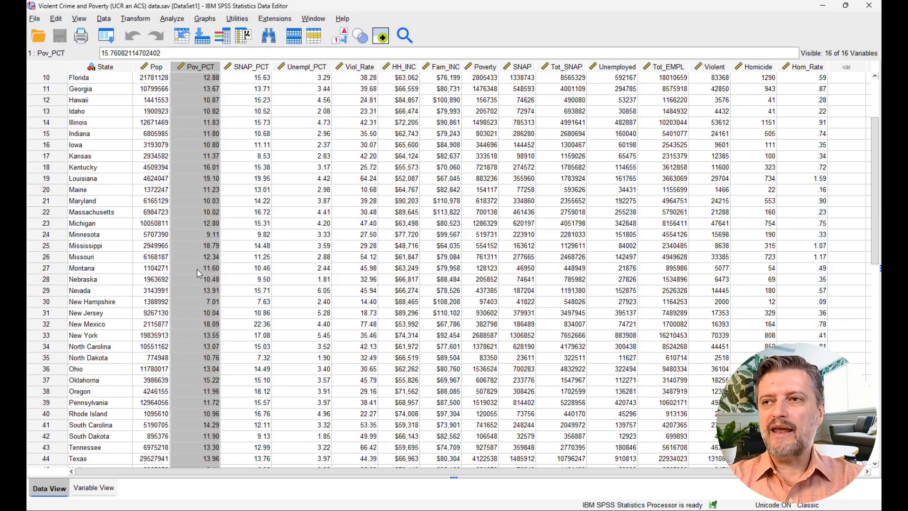
scroll(198, 274, down, 2)
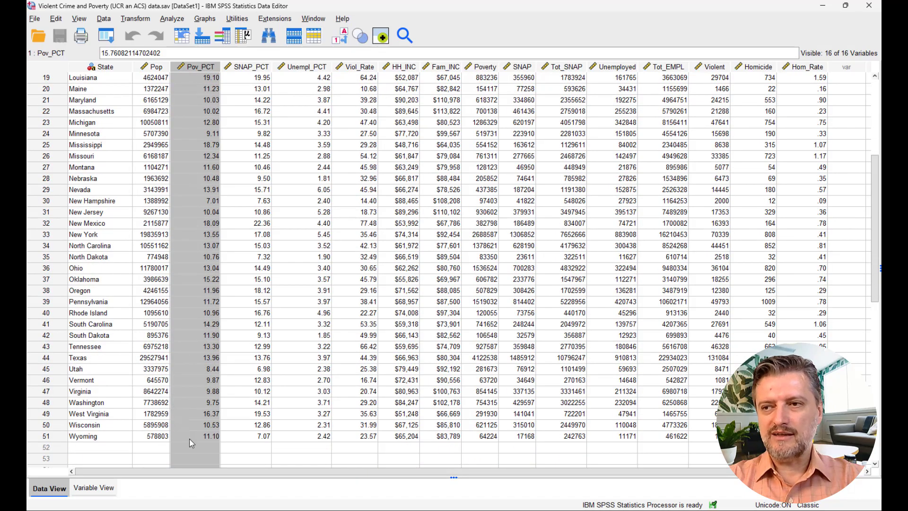
scroll(216, 374, up, 6)
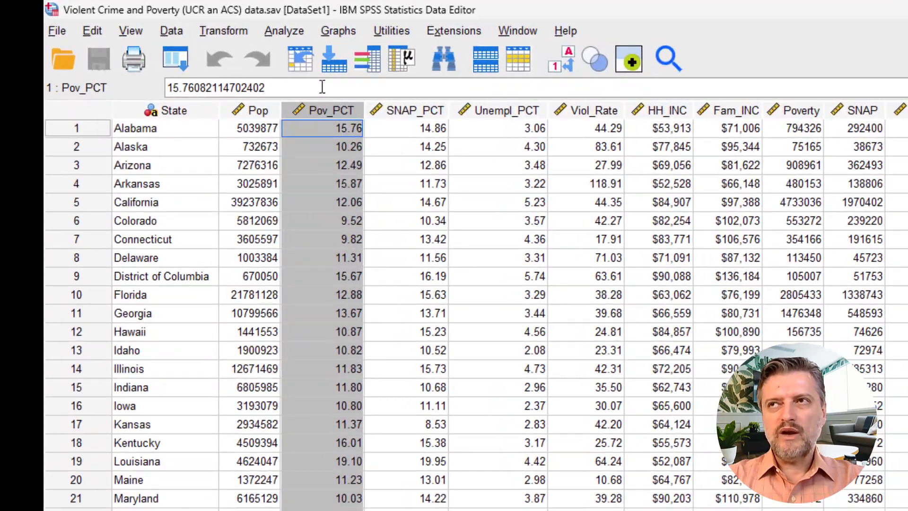
click(290, 33)
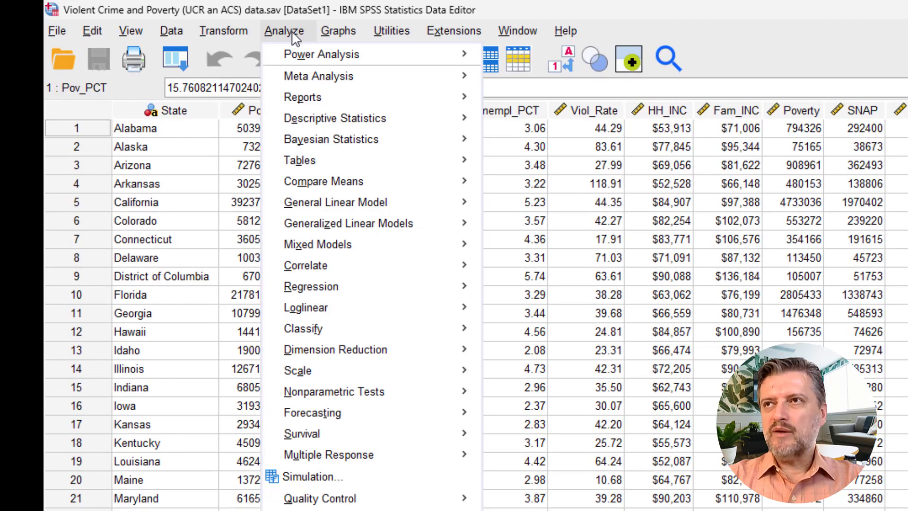
mouse_move(318, 122)
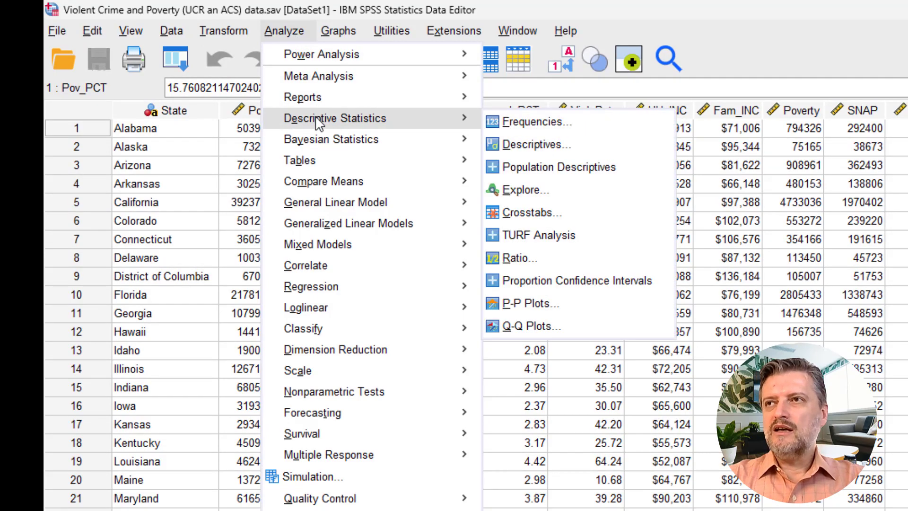
click(564, 128)
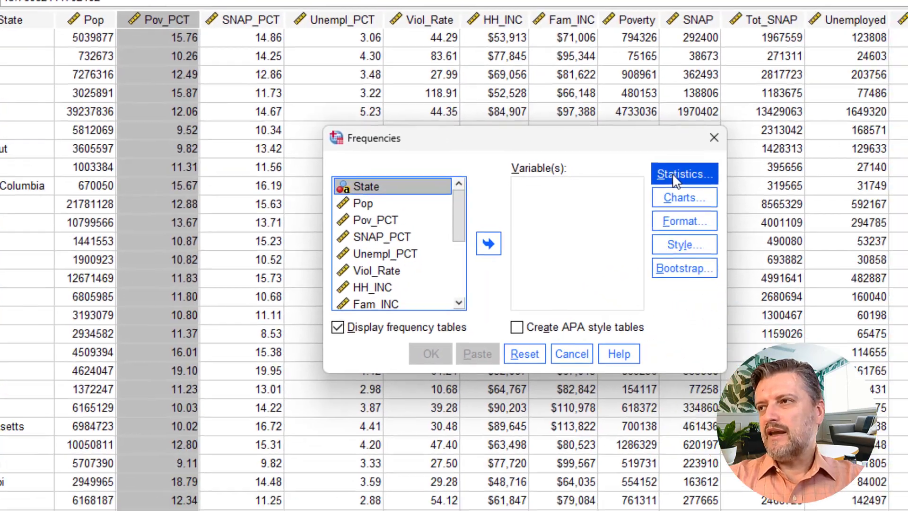
click(672, 172)
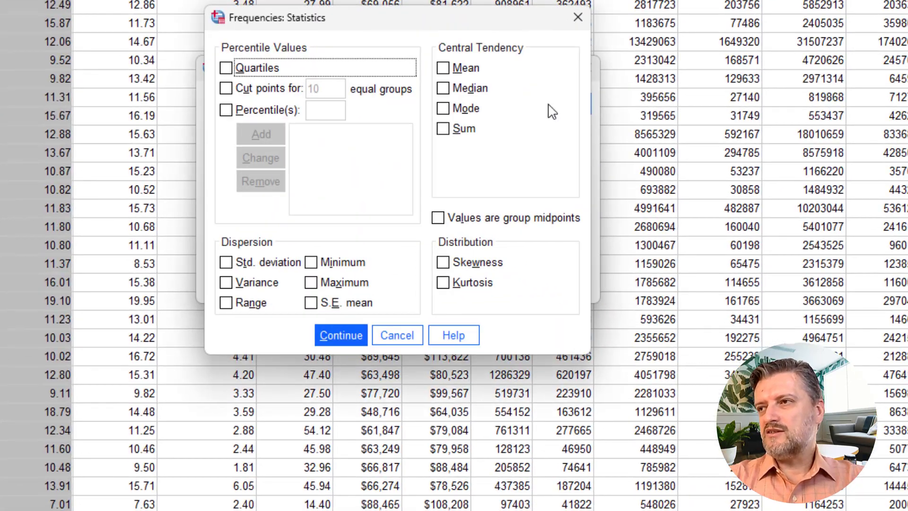
click(311, 262)
click(311, 282)
click(311, 303)
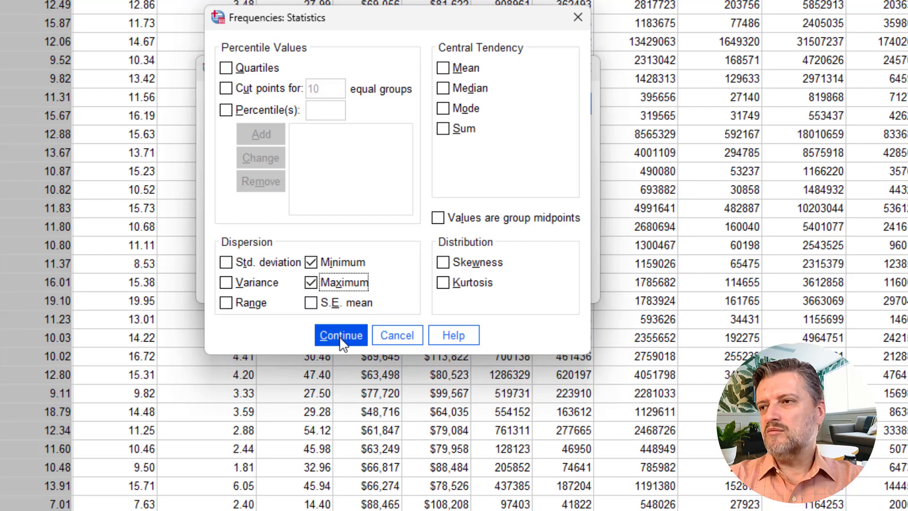
click(340, 335)
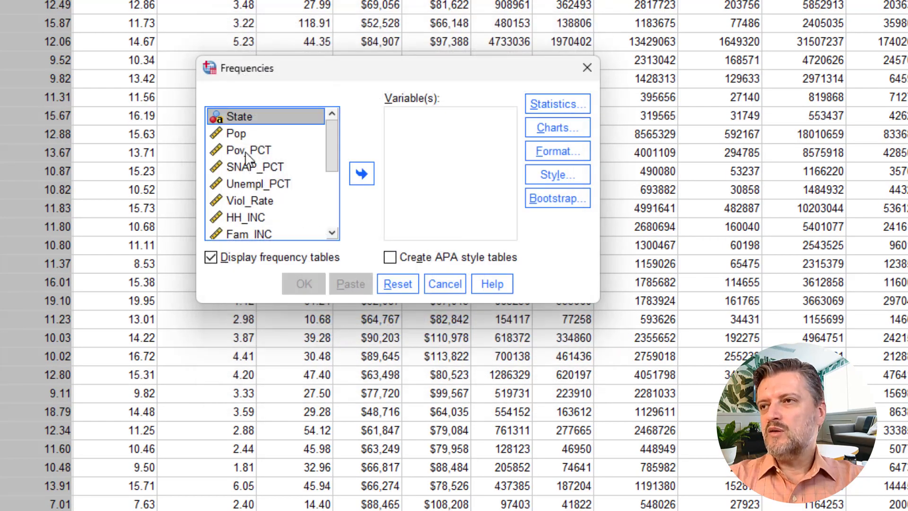
Add Pov_PCT as the variable of the Frequencies analysis and run it.
click(249, 150)
click(365, 176)
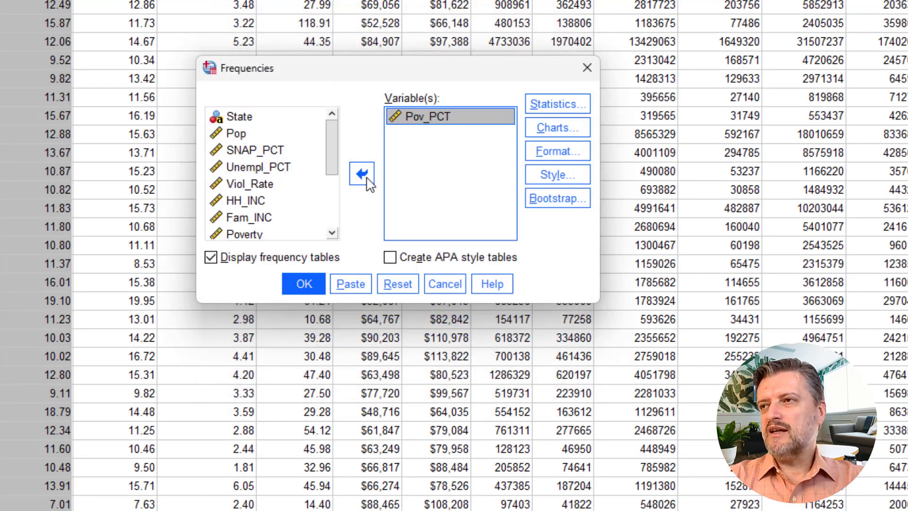
click(304, 285)
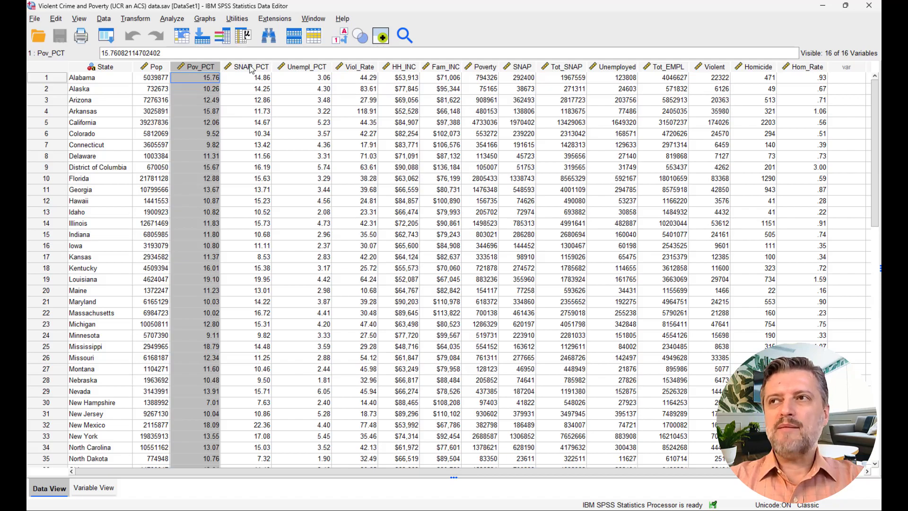
Start a linear regression on Viol_Rate and add SNAP_PCT and Unempl_PCT as independent variables alongside Pov_PCT.
mouse_move(253, 69)
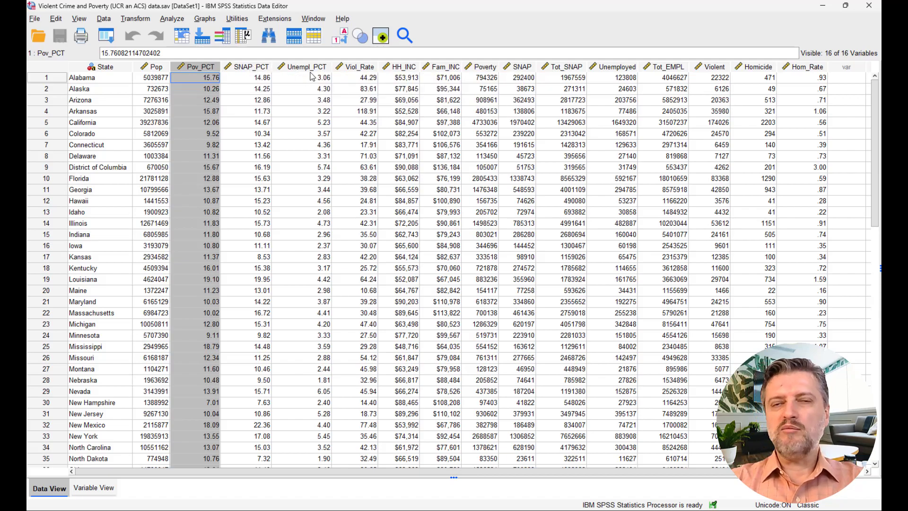
mouse_move(312, 77)
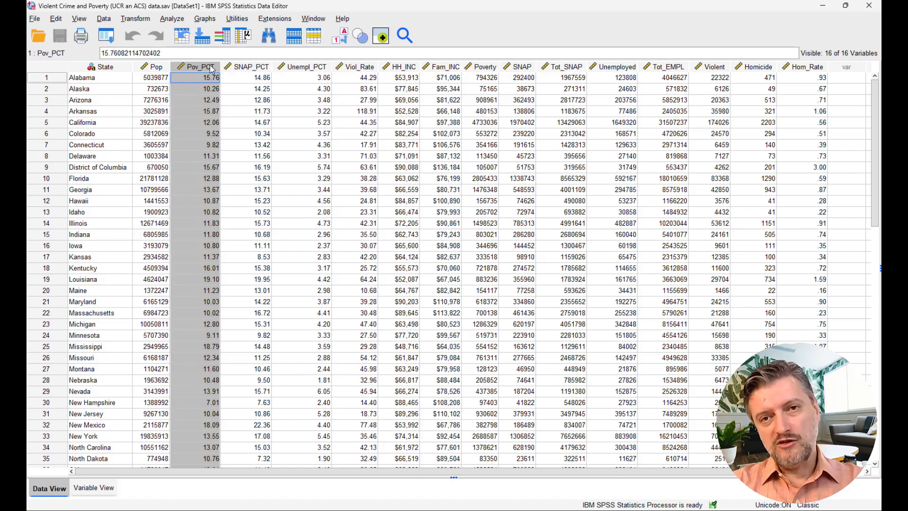
mouse_move(211, 69)
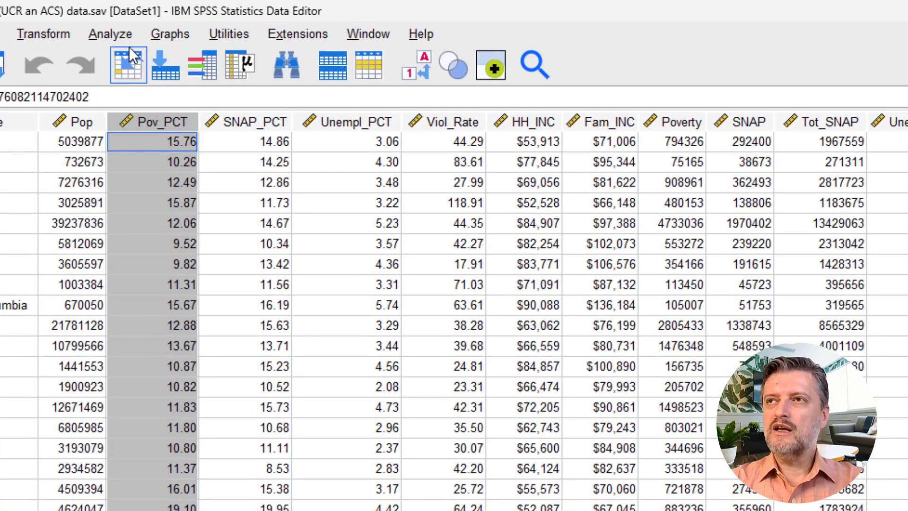
click(117, 34)
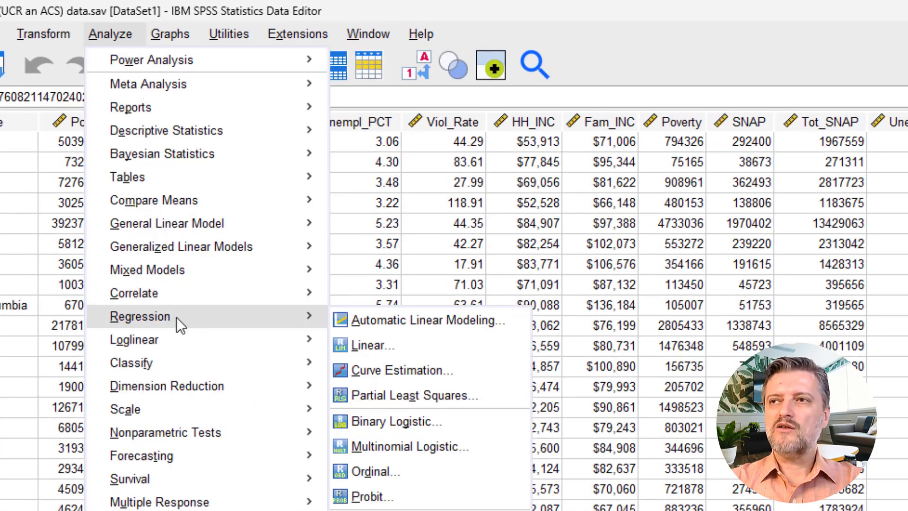
mouse_move(326, 325)
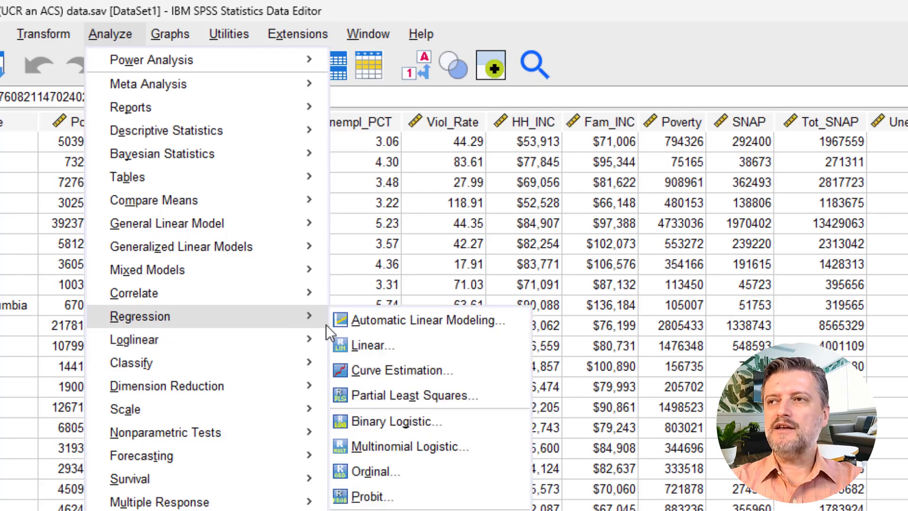
click(400, 345)
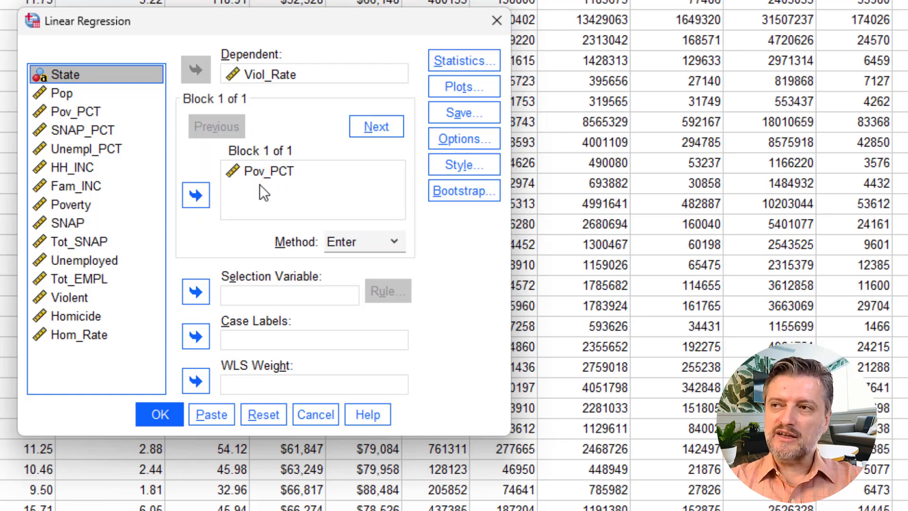
click(95, 132)
click(195, 196)
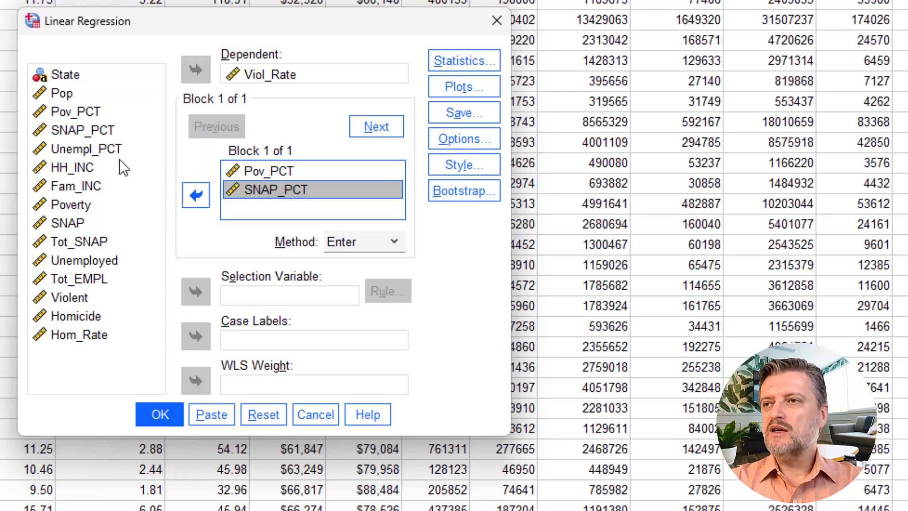
click(96, 151)
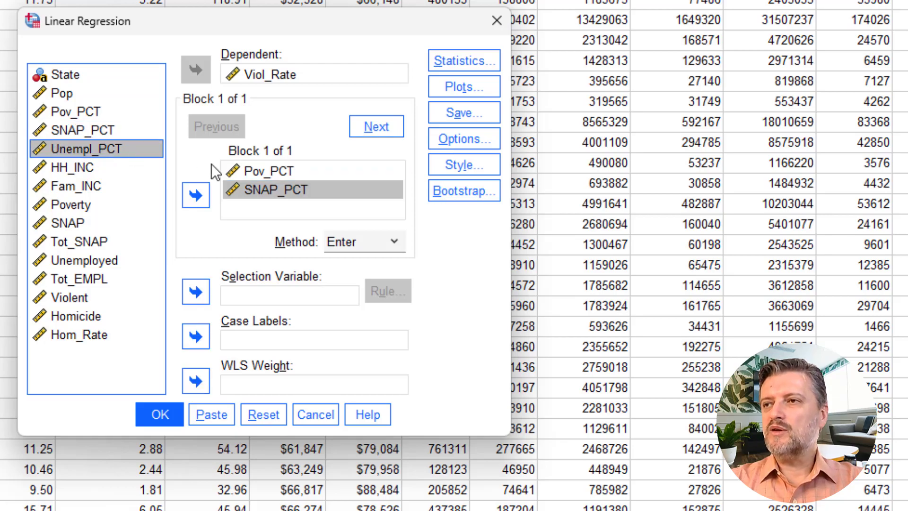
click(196, 195)
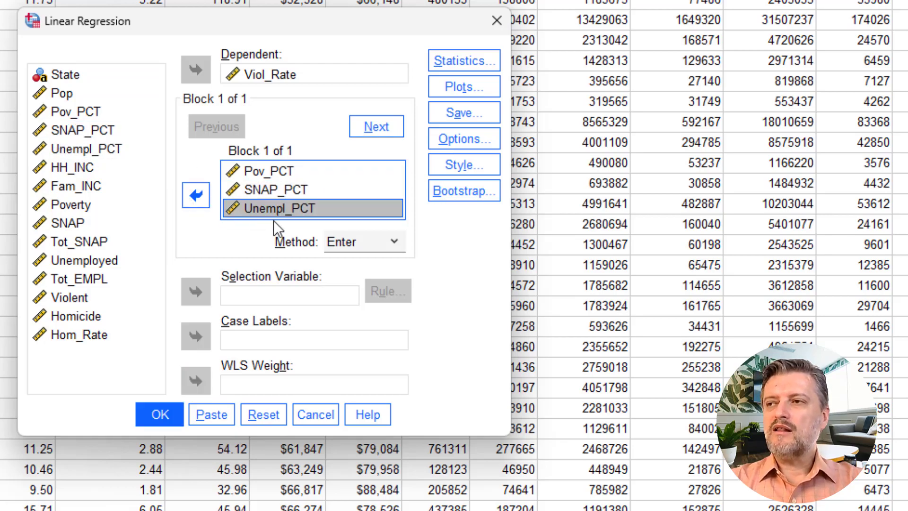
Review the variable entry methods, keep Enter, and run the multiple regression.
click(376, 245)
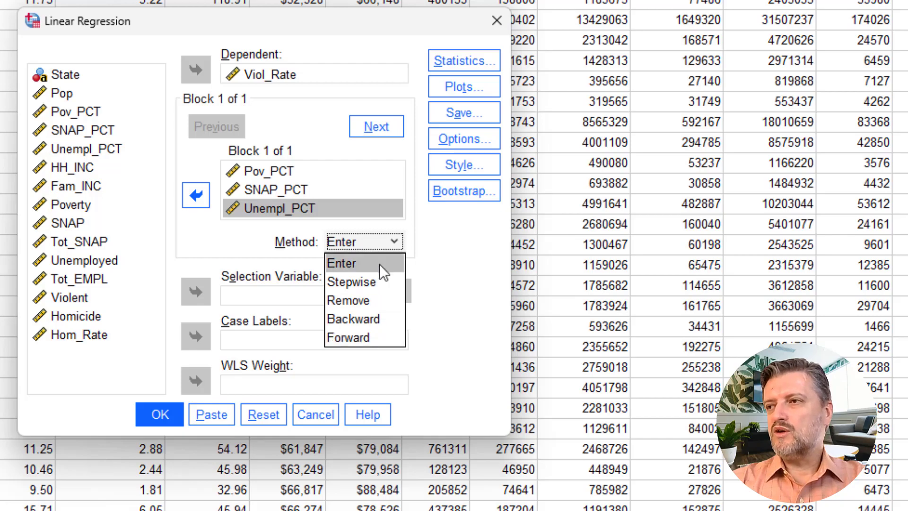
click(380, 240)
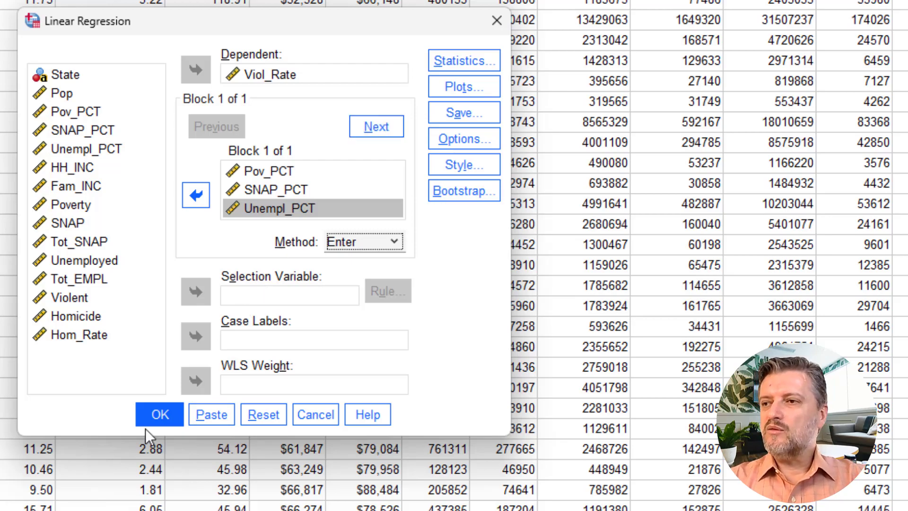
click(160, 414)
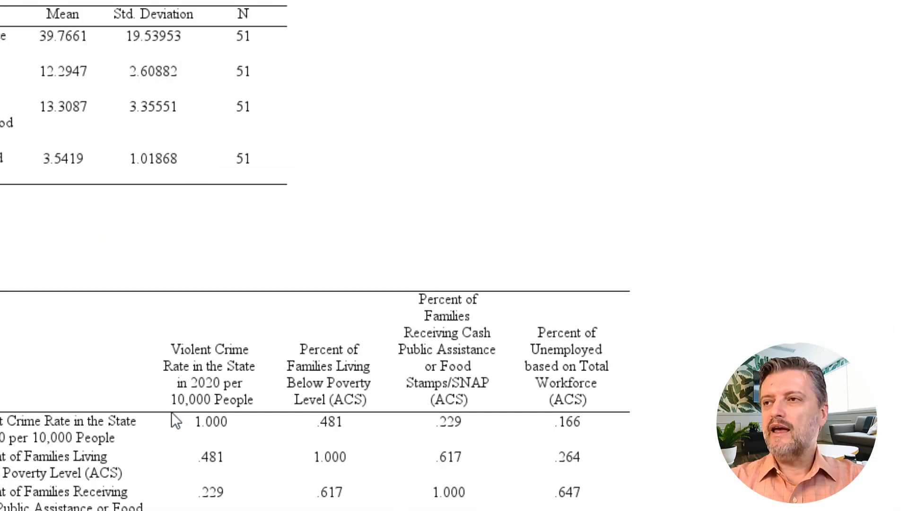
Examine the multiple regression's correlations, model summary, ANOVA and coefficients tables in the output.
scroll(426, 215, down, 3)
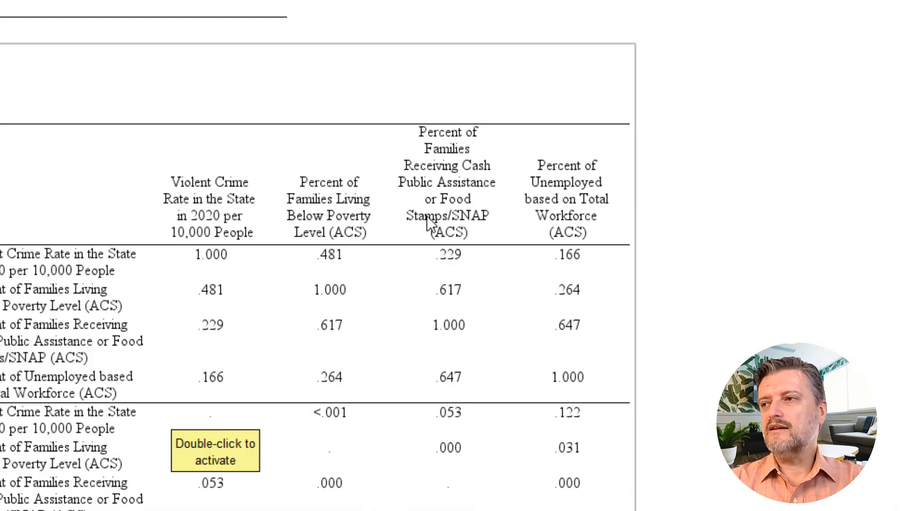
scroll(427, 216, down, 15)
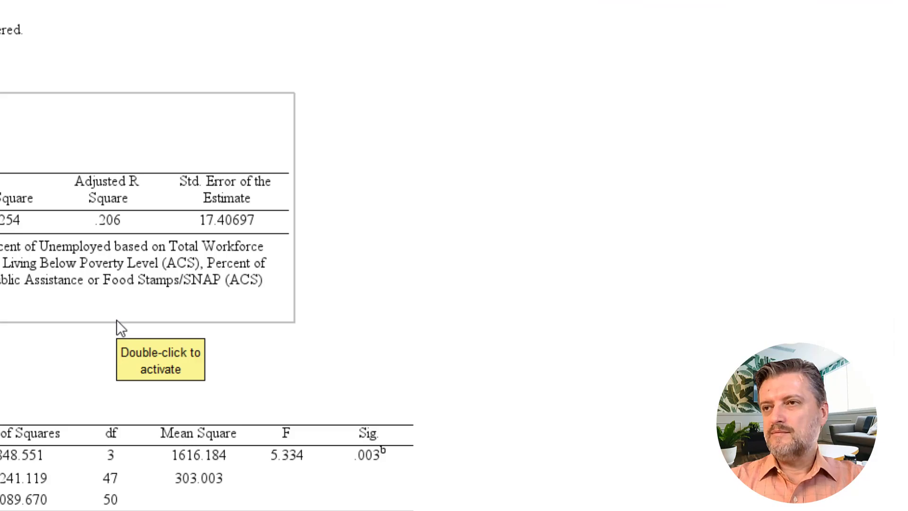
scroll(118, 324, down, 6)
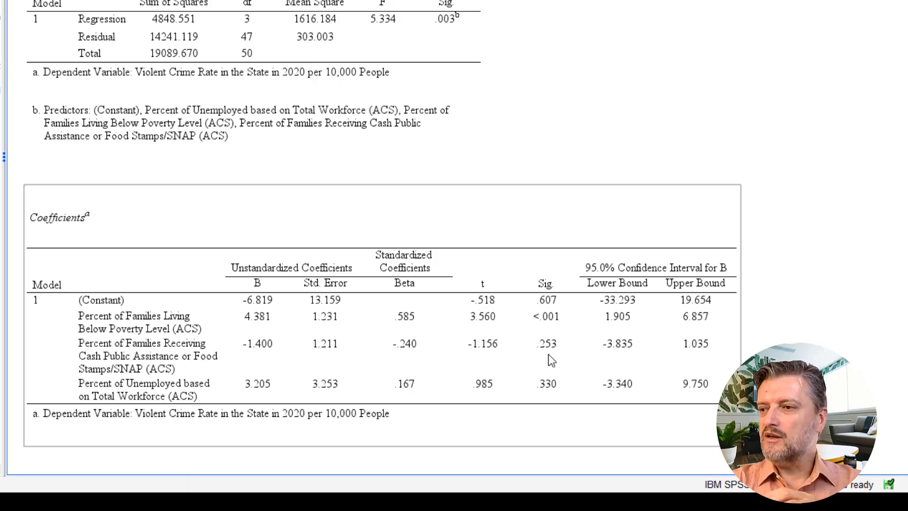
scroll(465, 180, up, 5)
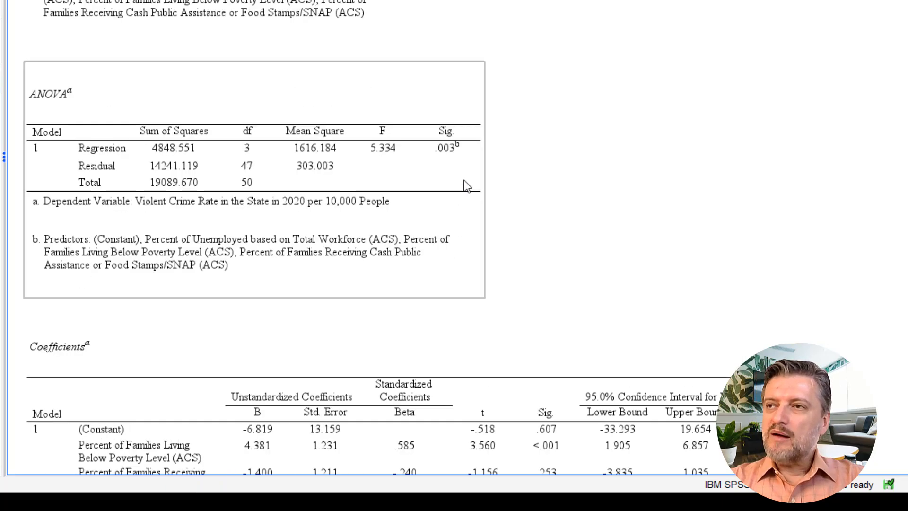
scroll(468, 185, up, 1)
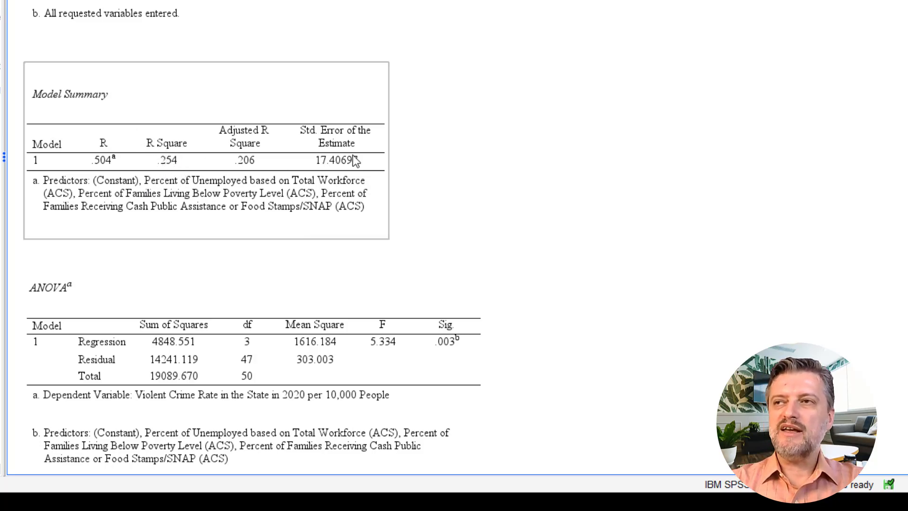
Compare the Model Summary and ANOVA of the poverty-only regression with the multiple regression's, then review the multiple regression's coefficients.
scroll(357, 162, up, 10)
scroll(357, 162, up, 3)
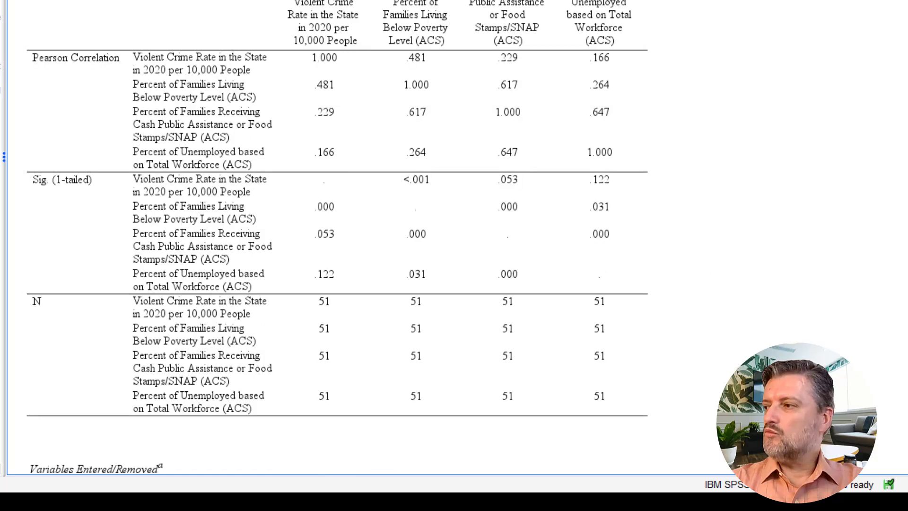
scroll(358, 161, up, 5)
scroll(357, 161, down, 20)
scroll(357, 162, up, 20)
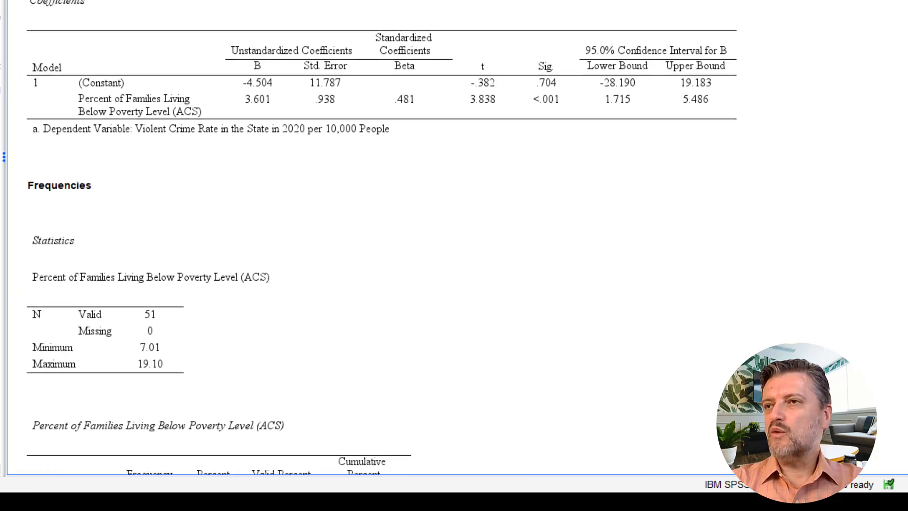
scroll(749, 164, up, 15)
scroll(748, 164, down, 4)
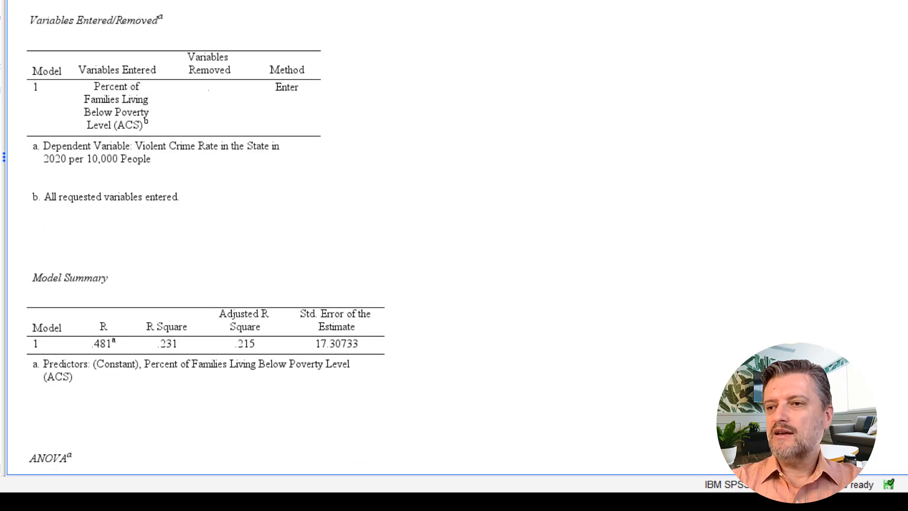
click(258, 284)
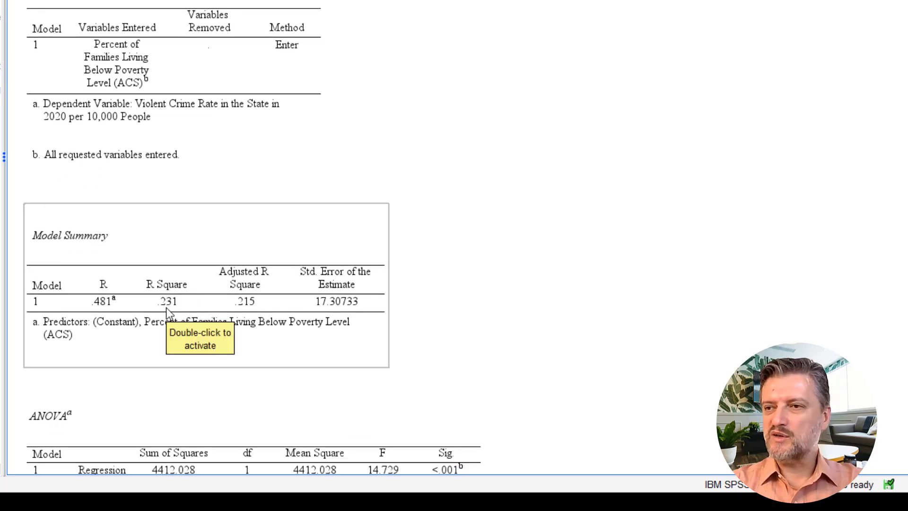
click(678, 263)
scroll(289, 227, down, 15)
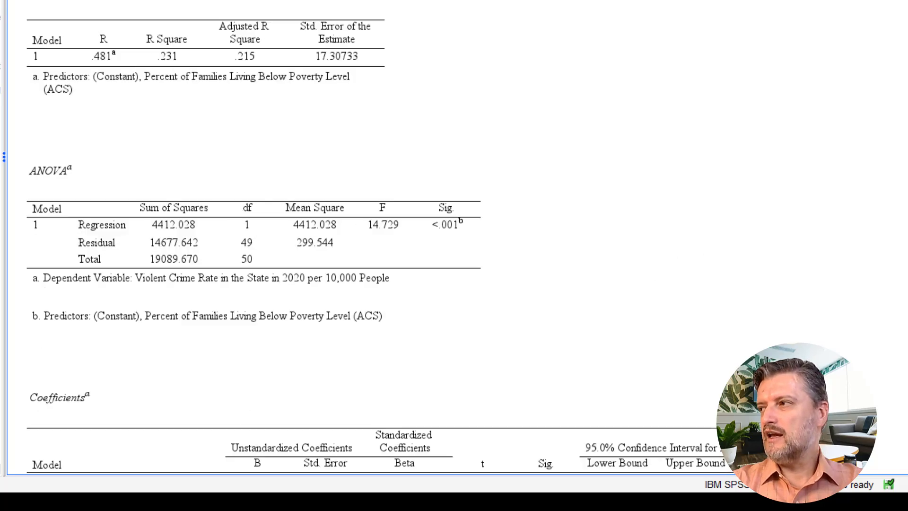
click(290, 227)
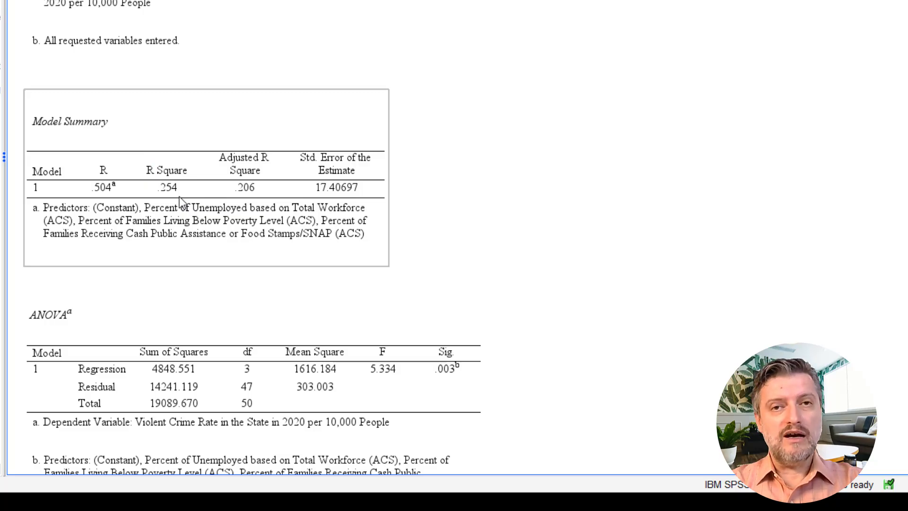
scroll(180, 197, down, 7)
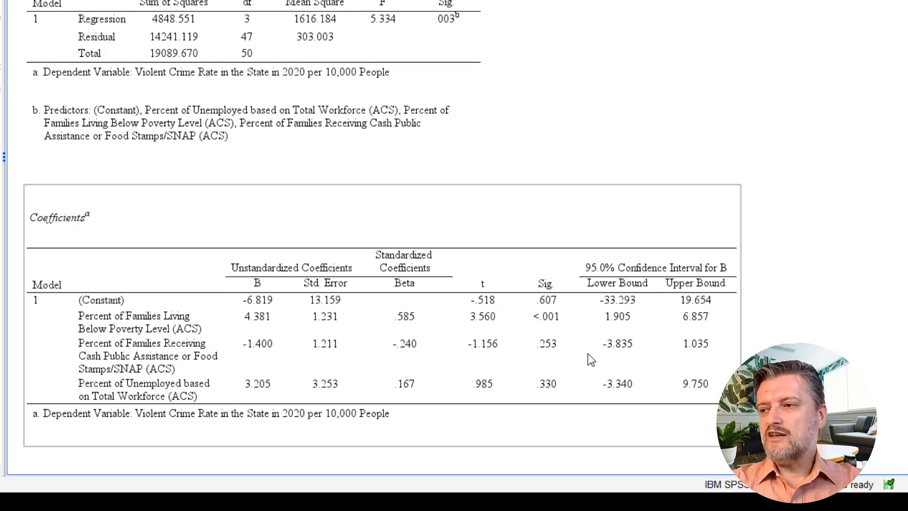